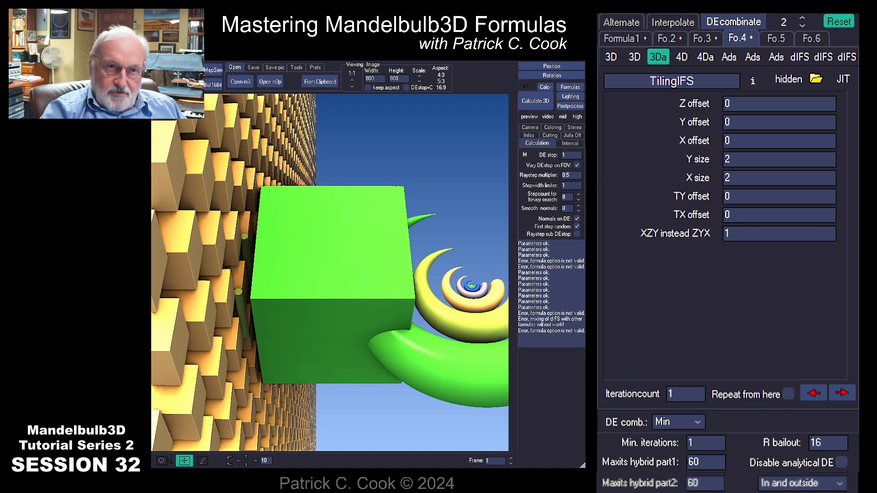
# - Reset to the default Integer Power formula and render its bulb recentred in the image
pyautogui.click(839, 21)
pyautogui.click(535, 101)
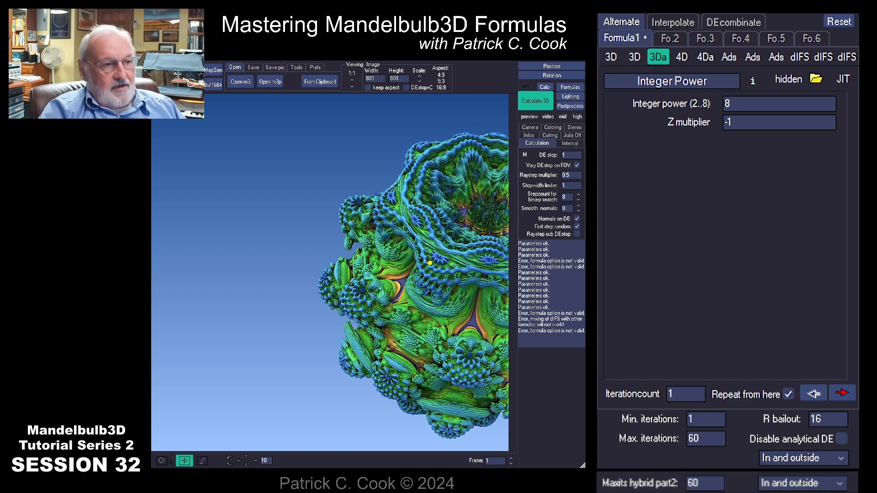
pyautogui.moveTo(432, 270); pyautogui.dragTo(261, 270)
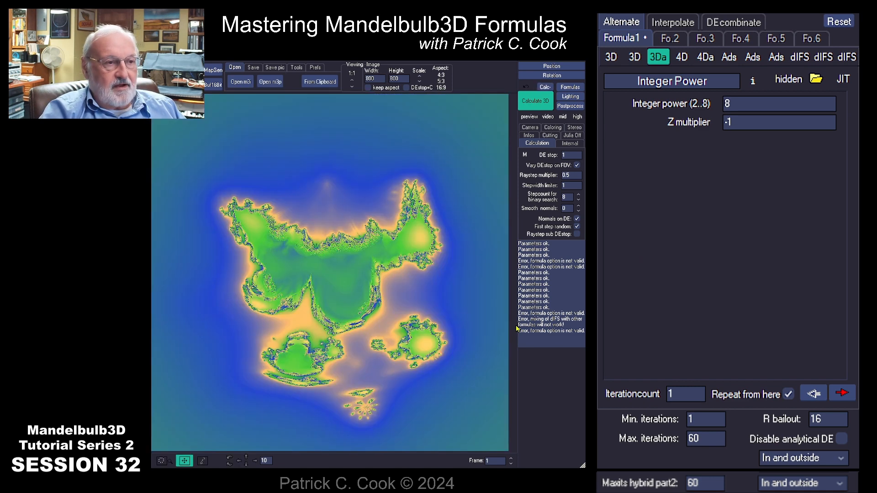
pyautogui.click(543, 104)
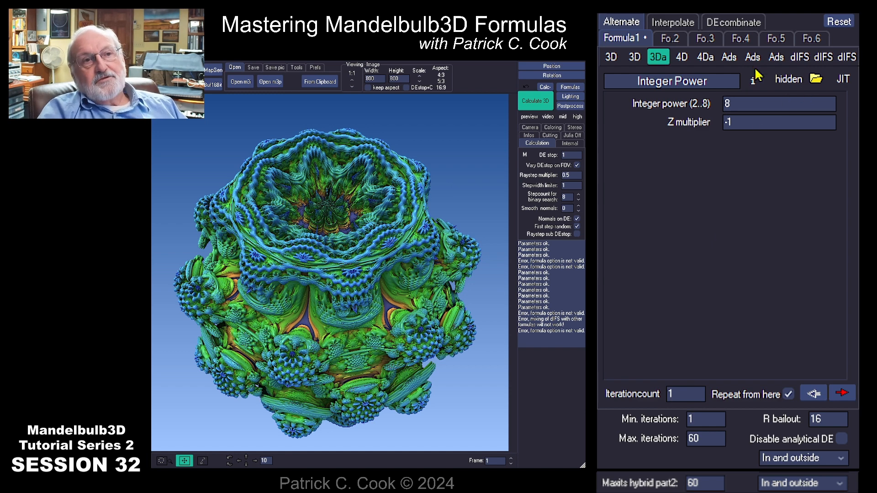
# - Switch formulas to DEcombinate mode and load Amazing Box from the 3Da list as formula 2
pyautogui.click(730, 23)
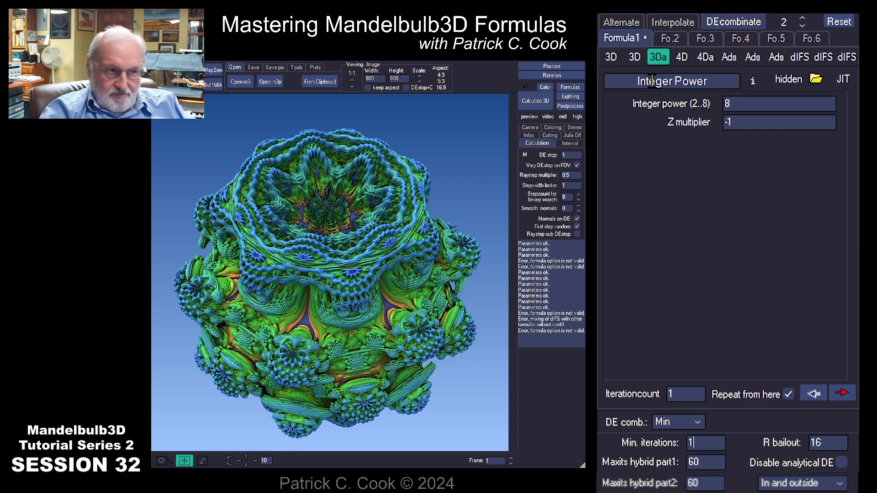
pyautogui.click(669, 38)
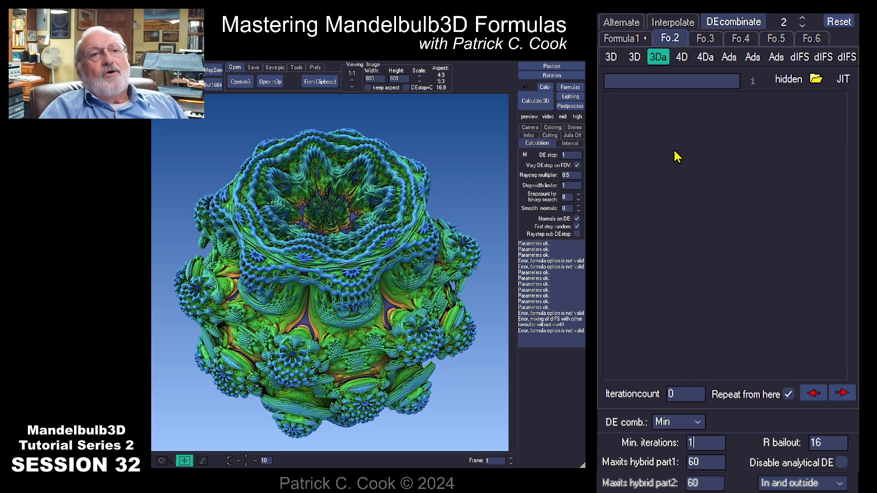
pyautogui.click(682, 57)
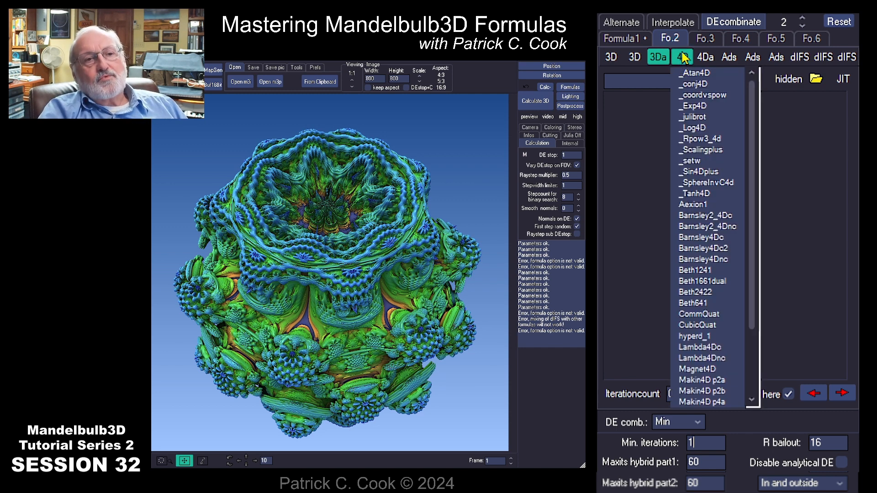
pyautogui.click(658, 57)
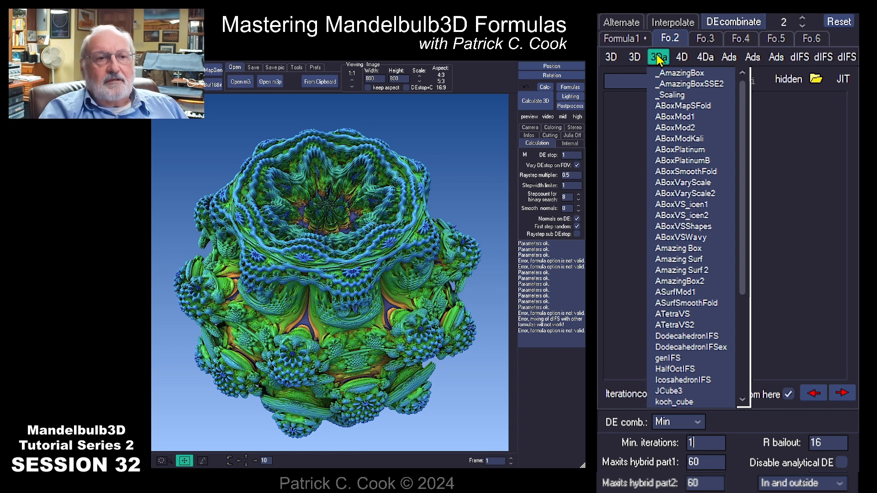
pyautogui.click(637, 57)
pyautogui.click(658, 58)
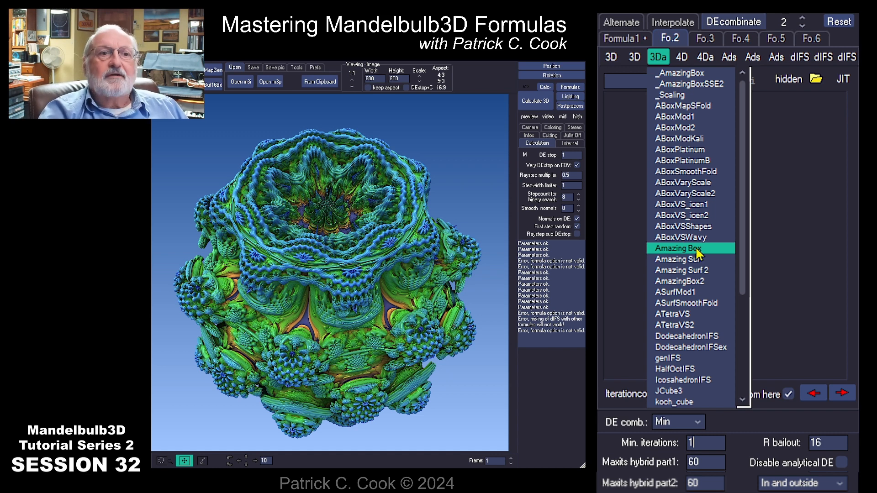
pyautogui.click(678, 249)
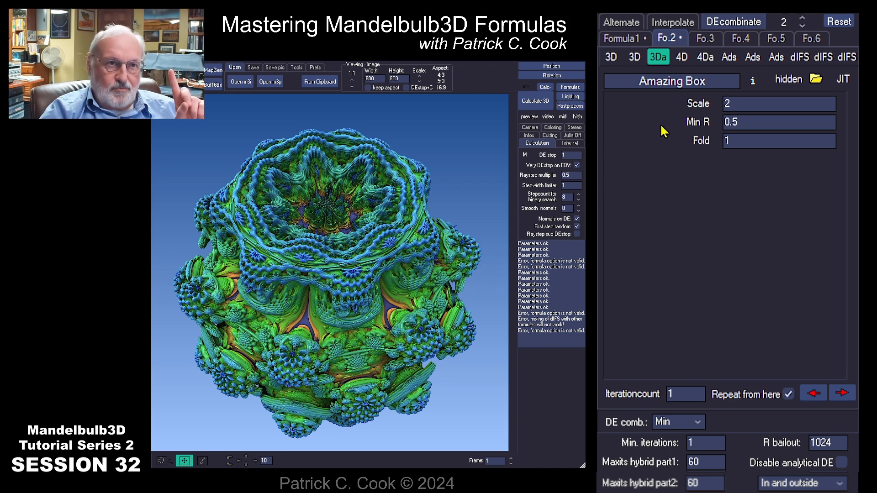
# - Review the Integer Power and Amazing Box parameters, then render their combined hybrid
pyautogui.click(622, 40)
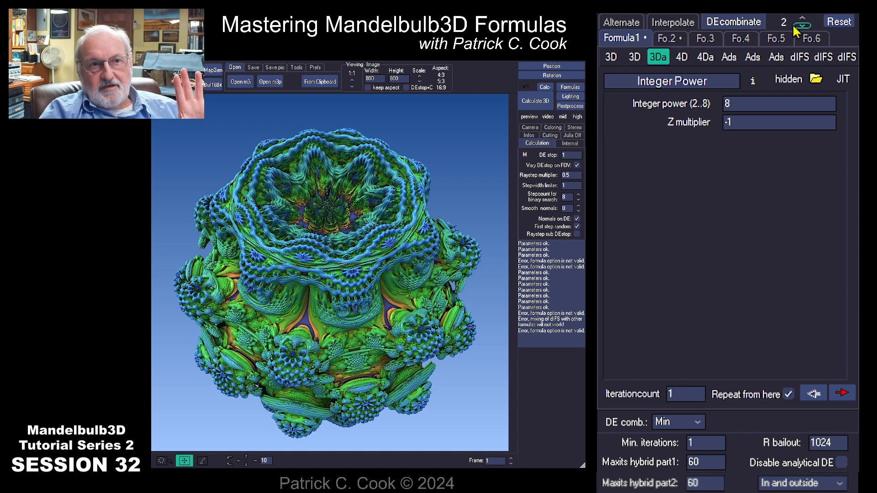
pyautogui.click(661, 36)
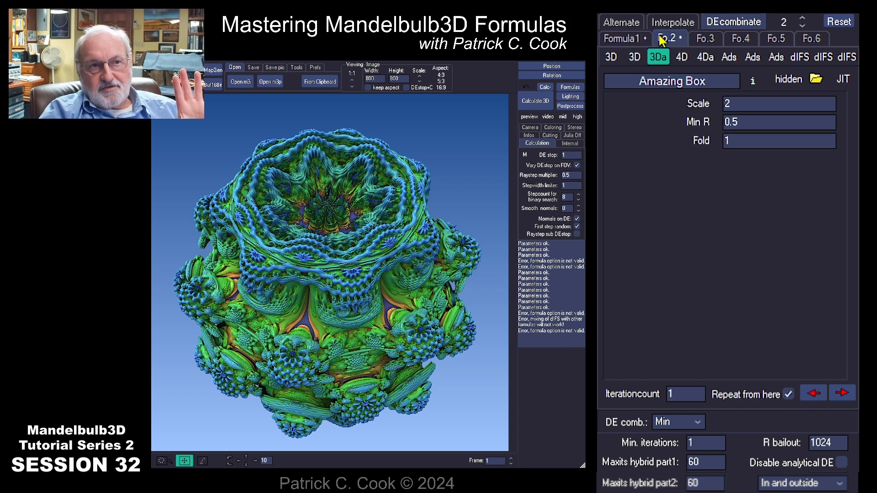
pyautogui.click(626, 36)
pyautogui.click(672, 40)
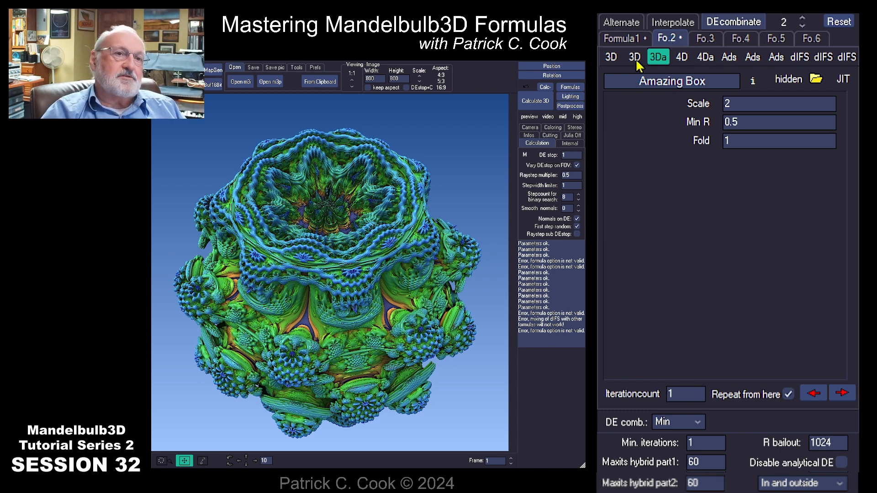
pyautogui.click(620, 38)
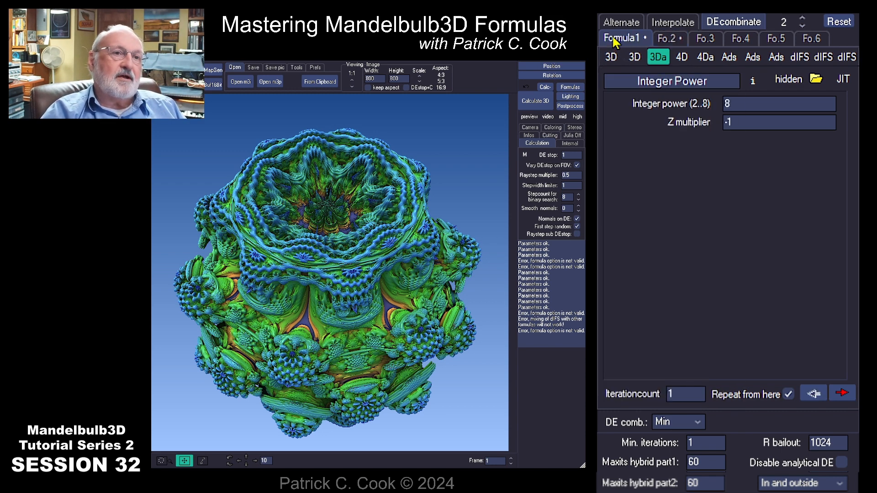
pyautogui.click(545, 107)
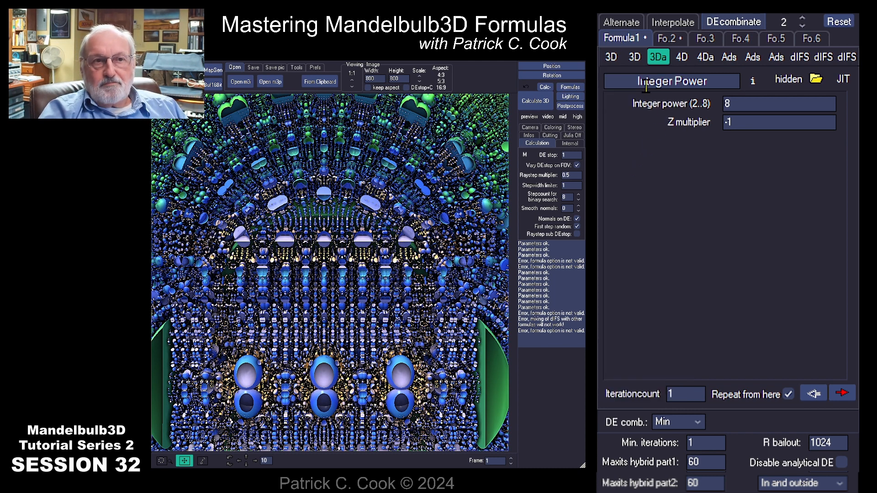
# - Check the Amazing Box settings, then return to formula 1 and open its 3Da formula list
pyautogui.click(671, 40)
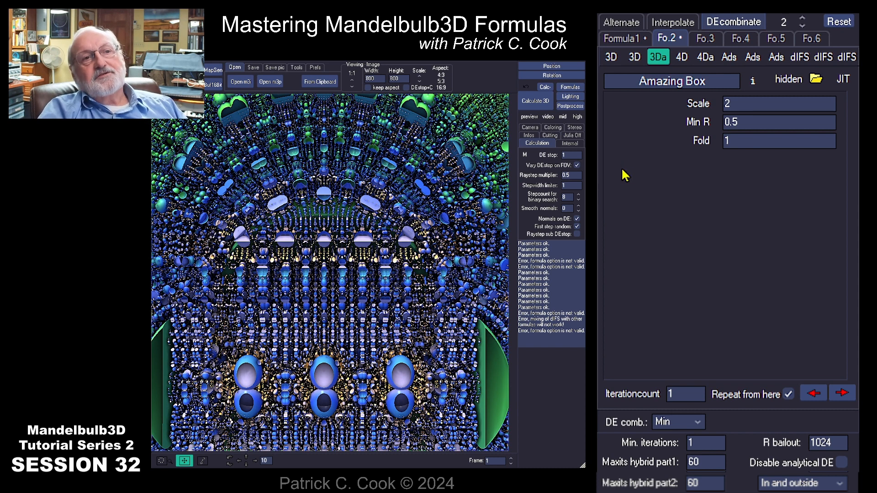
pyautogui.click(622, 40)
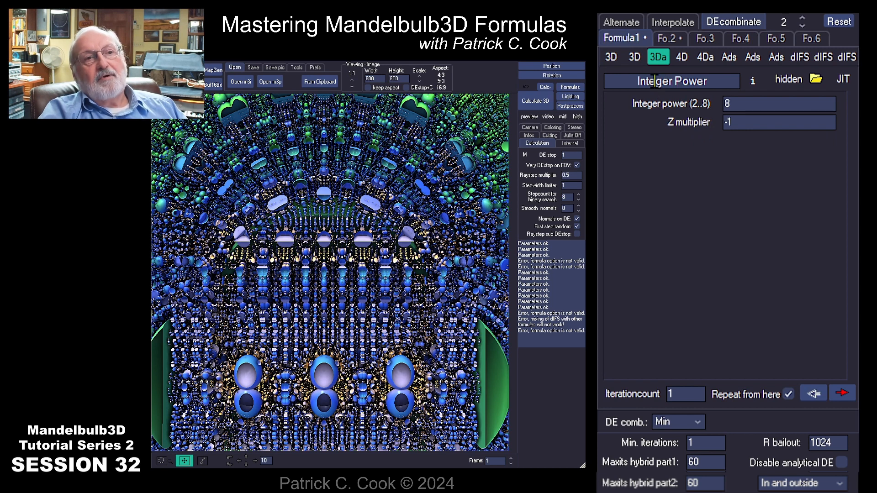
pyautogui.moveTo(637, 60)
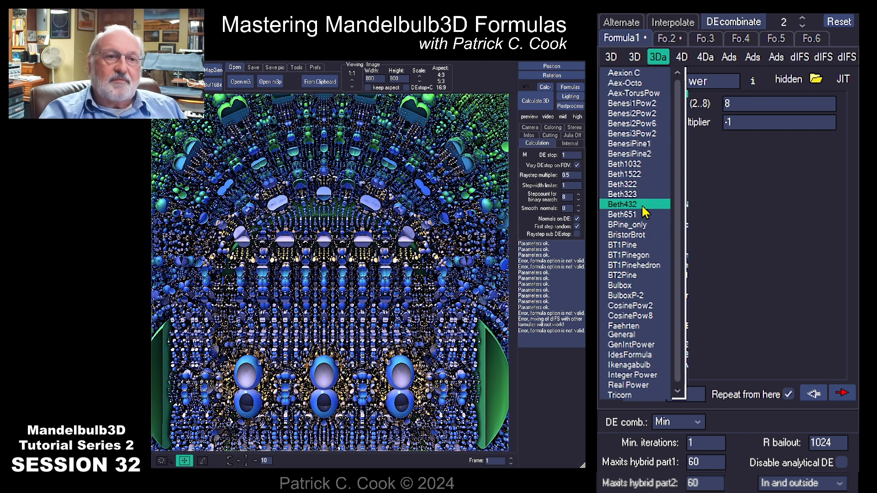
# - Replace formula 1's Integer Power with Beth432
pyautogui.click(644, 206)
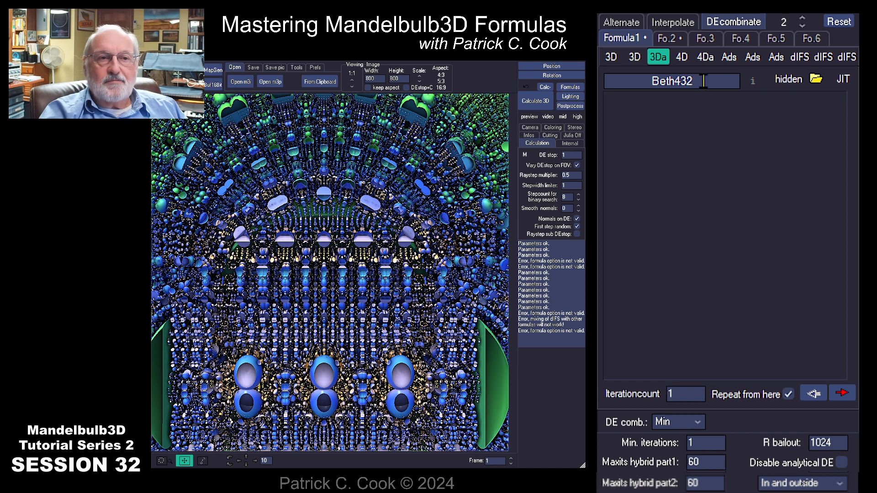
pyautogui.click(668, 39)
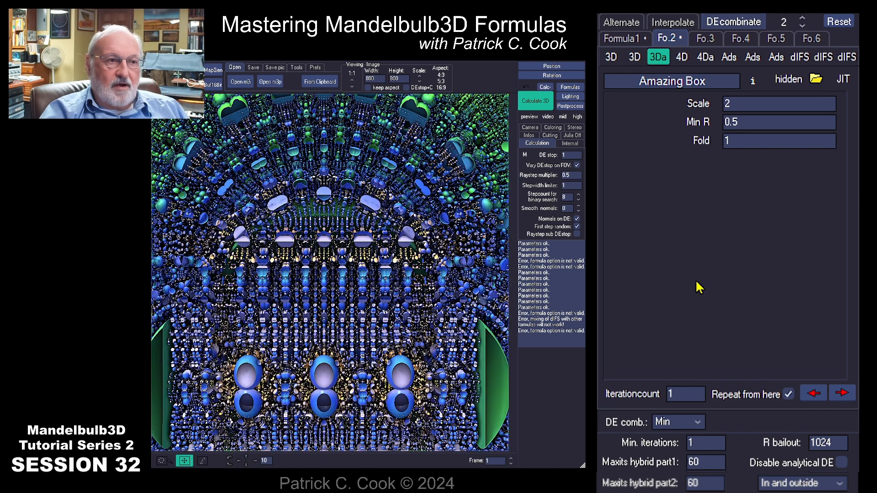
pyautogui.click(619, 39)
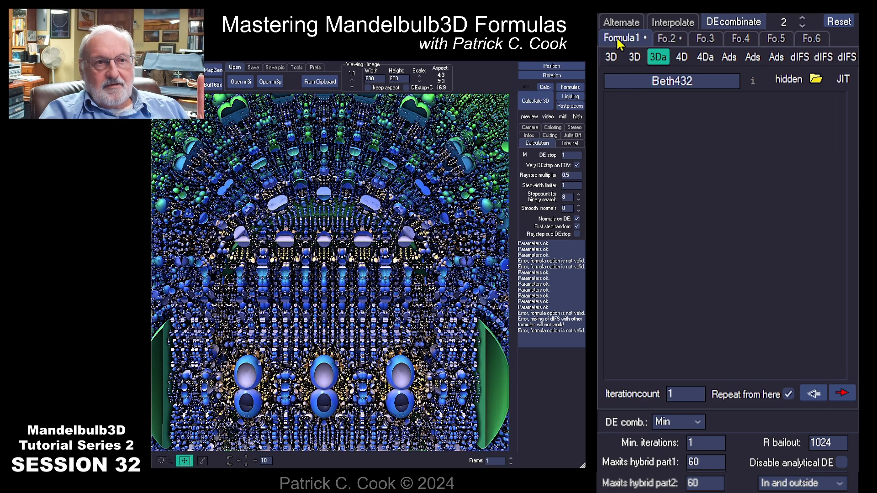
# - Load TgladTetra as formula 2 and render the Beth432–TgladTetra hybrid
pyautogui.click(667, 38)
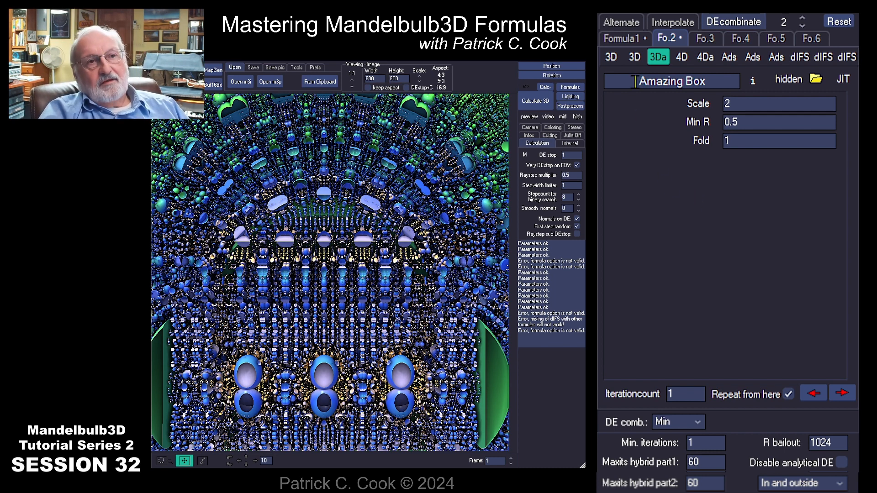
pyautogui.click(637, 57)
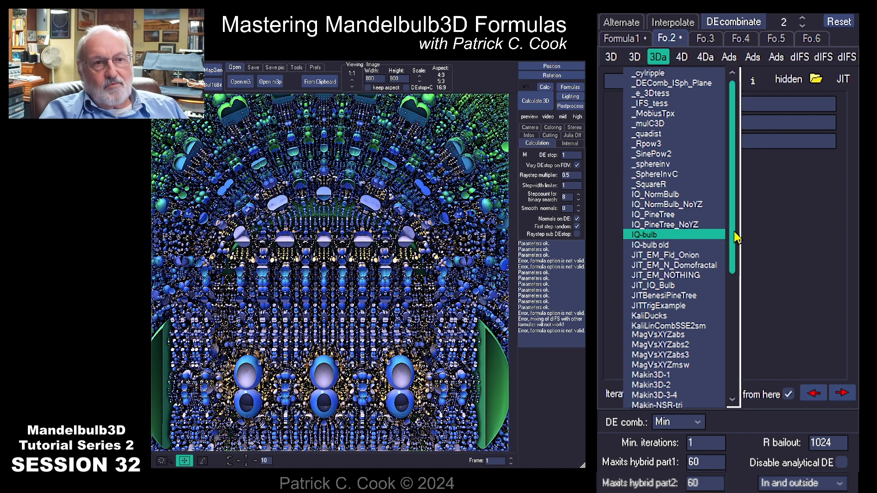
pyautogui.moveTo(734, 238); pyautogui.dragTo(744, 374)
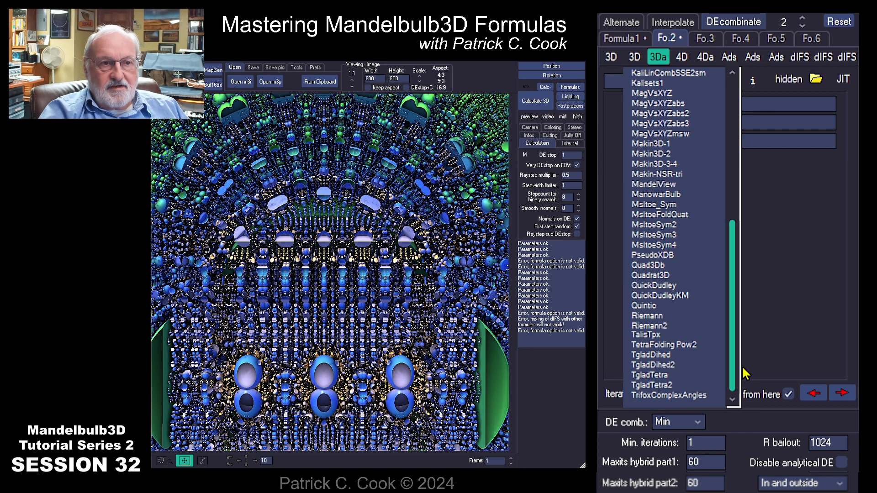
pyautogui.click(672, 377)
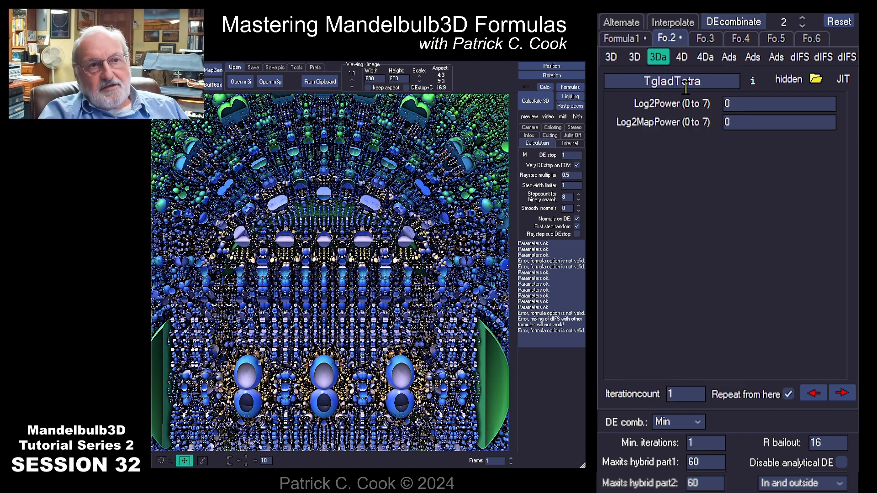
pyautogui.click(542, 108)
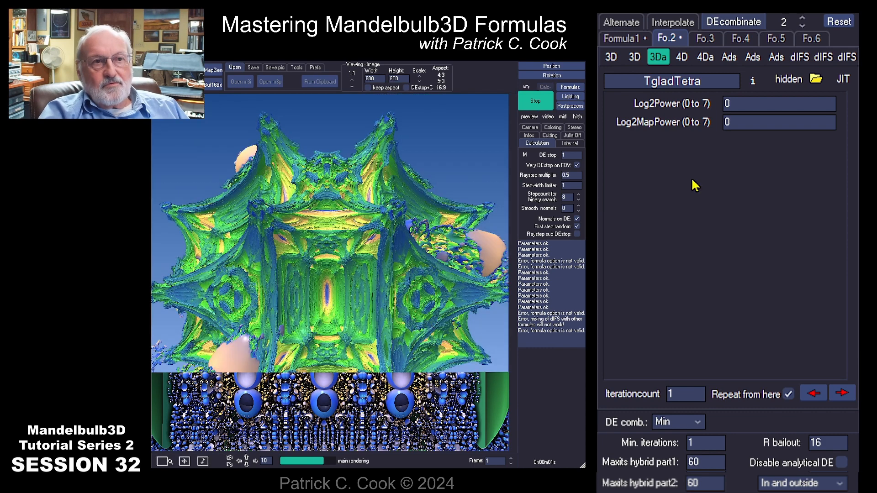
pyautogui.click(621, 38)
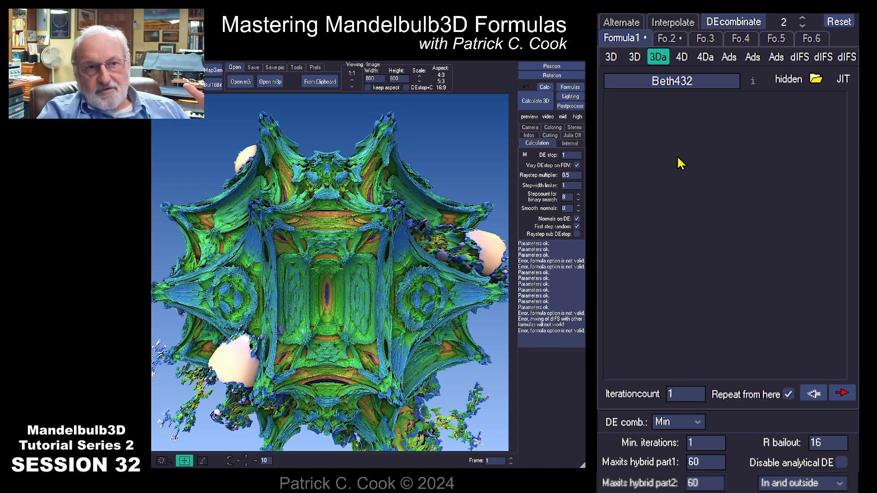
# - Inspect the Beth432 and TgladTetra parameters, with Log2Power and Log2MapPower at 0, and the Min DE combination
pyautogui.click(667, 38)
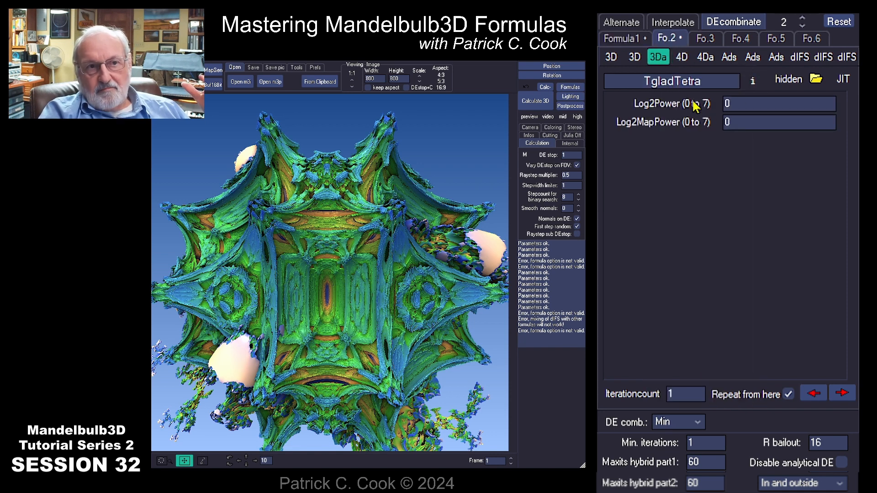
pyautogui.click(619, 39)
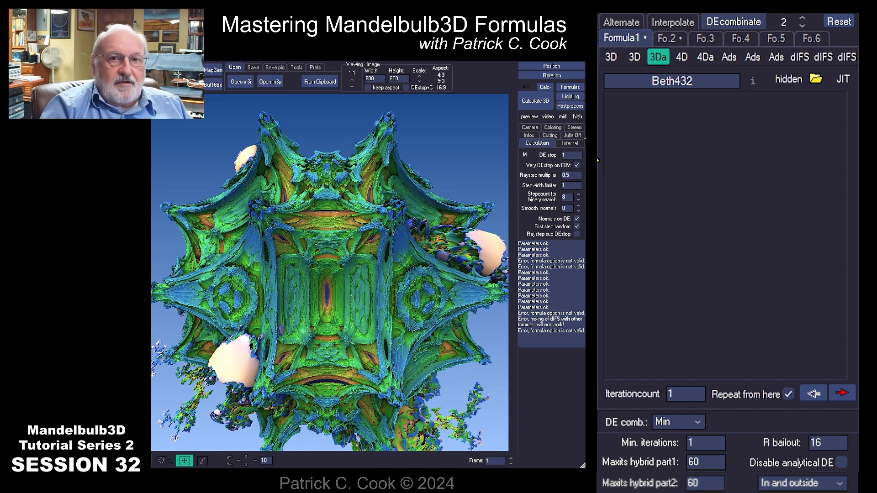
pyautogui.click(698, 424)
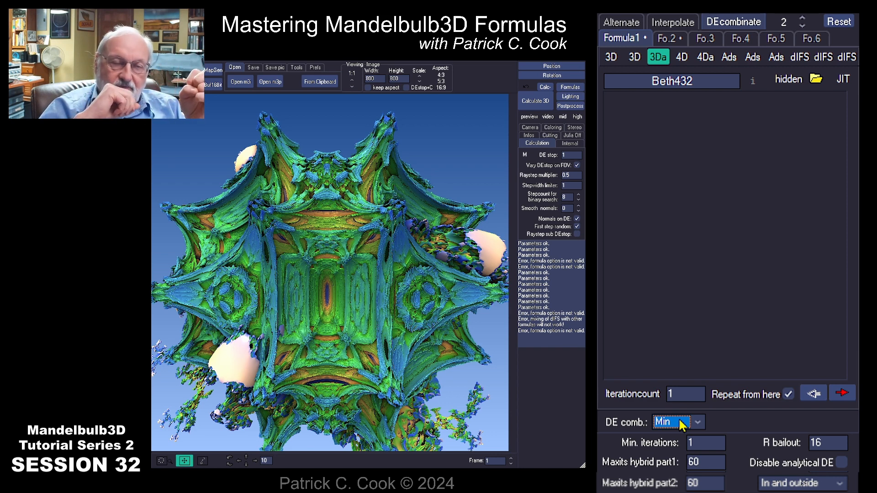
pyautogui.click(673, 40)
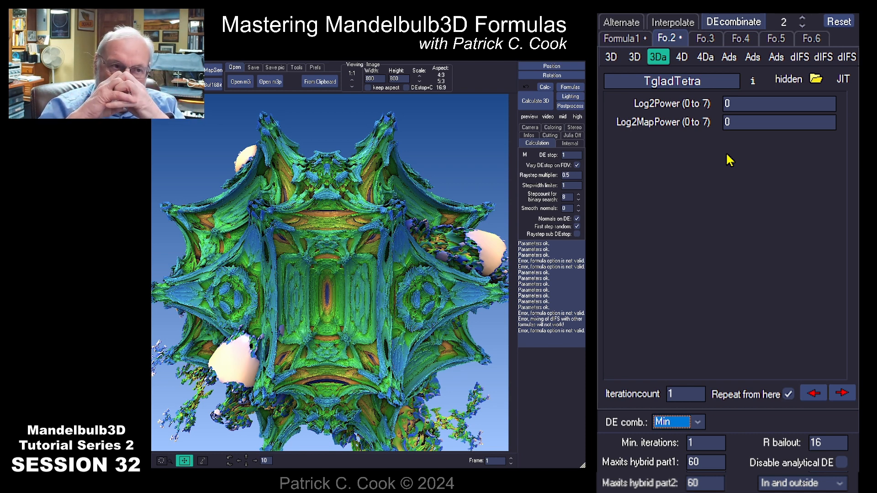
# - Change the DE combination from Min to Max and render the cratered hybrid
pyautogui.click(698, 425)
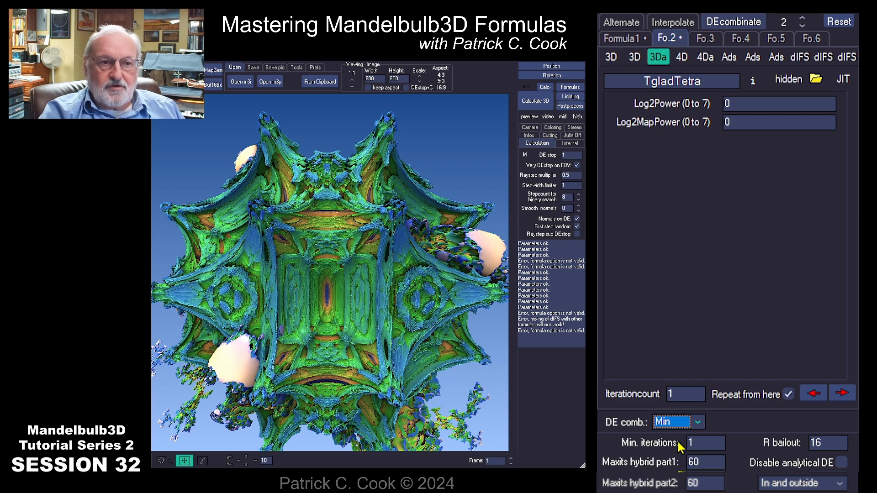
pyautogui.click(675, 451)
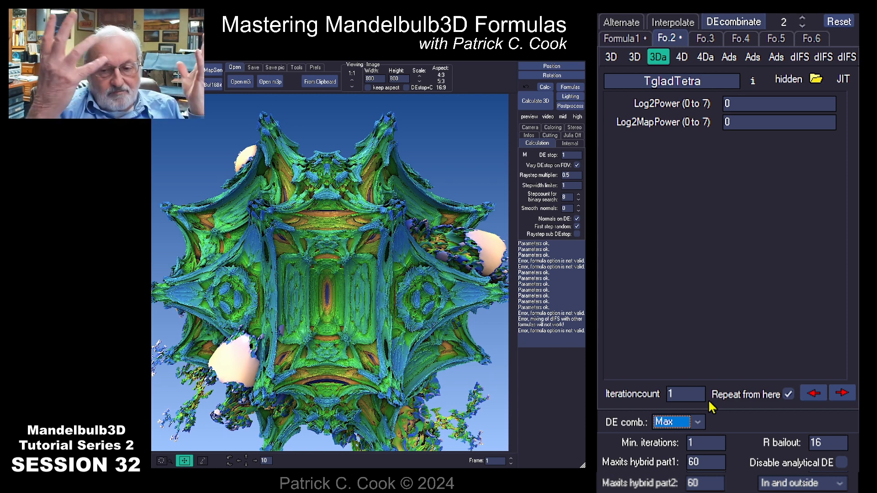
pyautogui.click(532, 103)
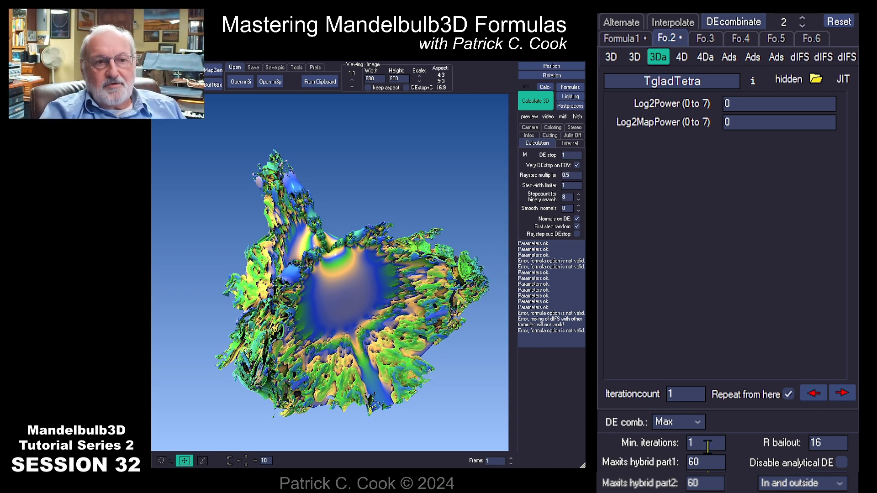
pyautogui.click(699, 426)
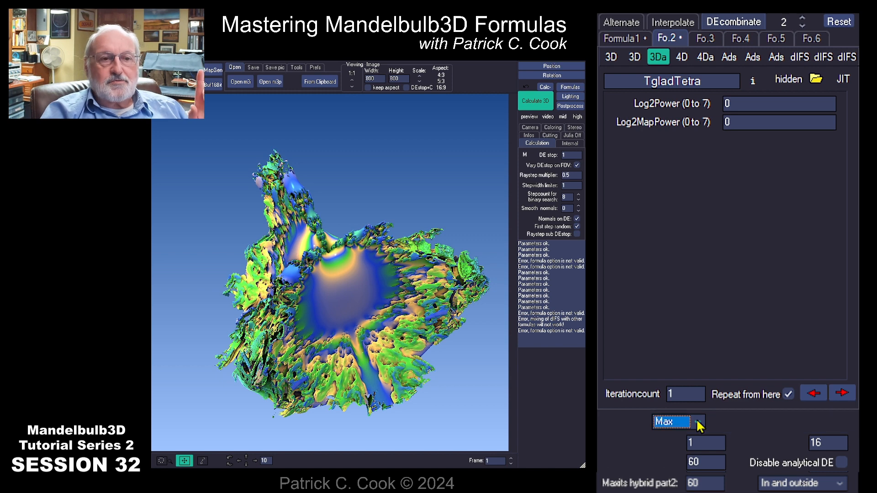
pyautogui.click(666, 452)
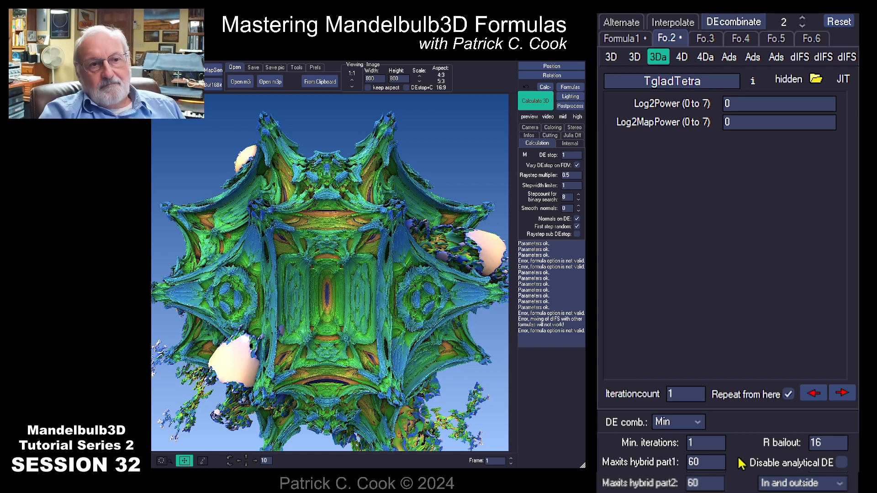
pyautogui.click(697, 424)
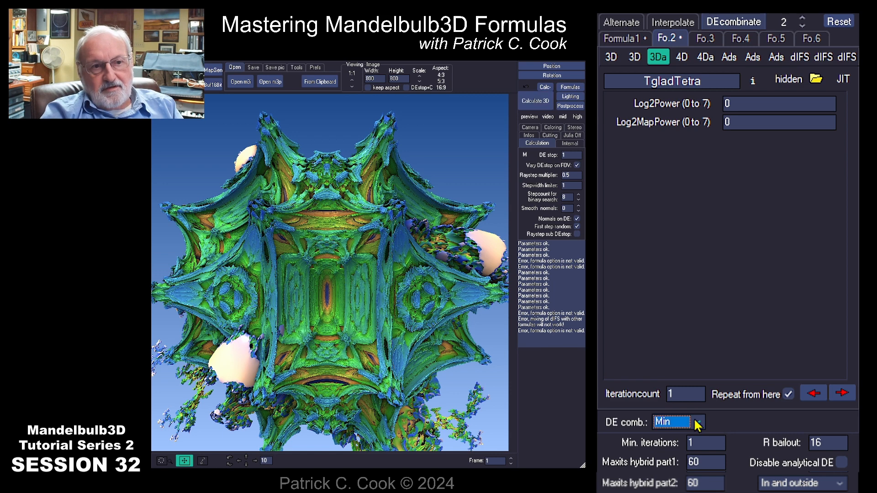
pyautogui.press('Down')
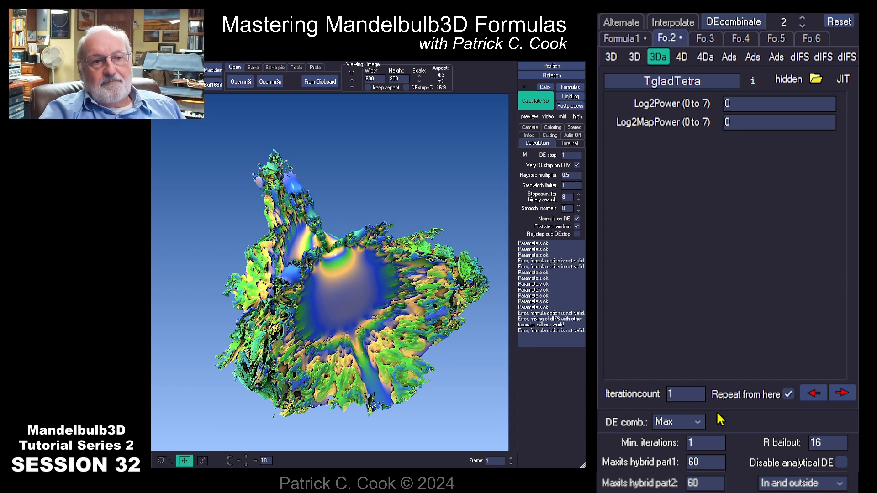
# - Render the hybrid with the Inv max DE combination, then switch the combination to Mix
pyautogui.click(698, 422)
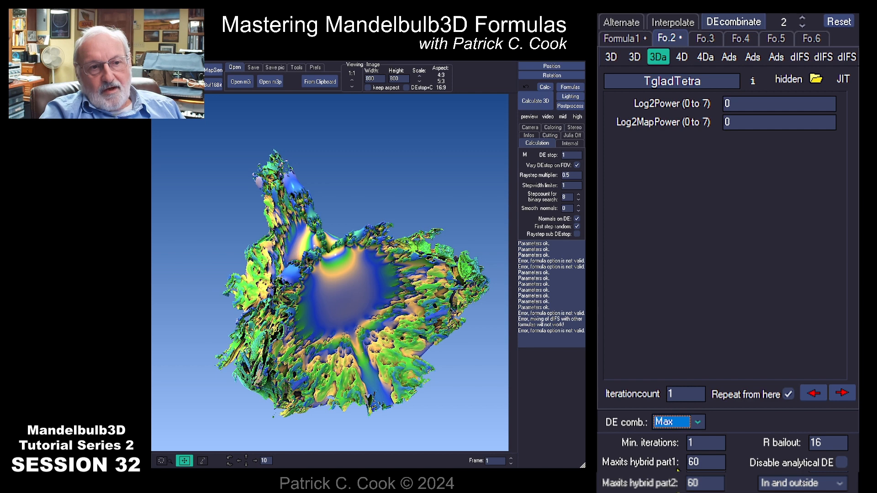
pyautogui.click(686, 463)
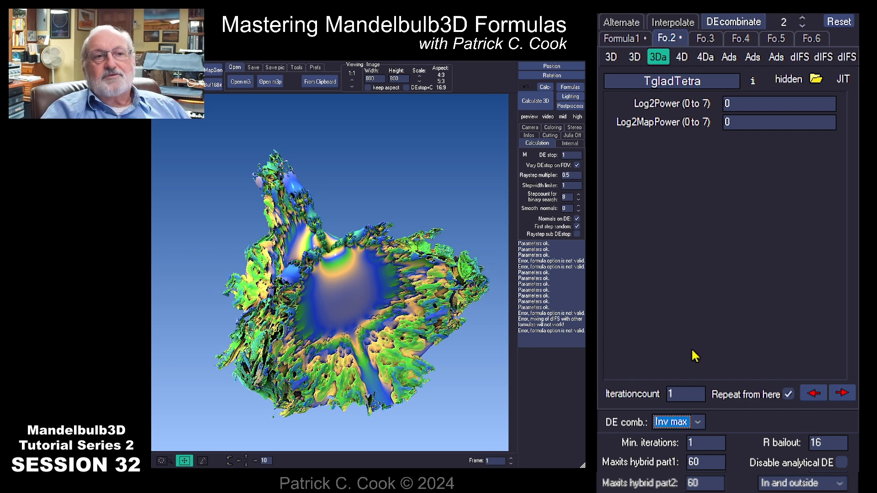
pyautogui.click(533, 101)
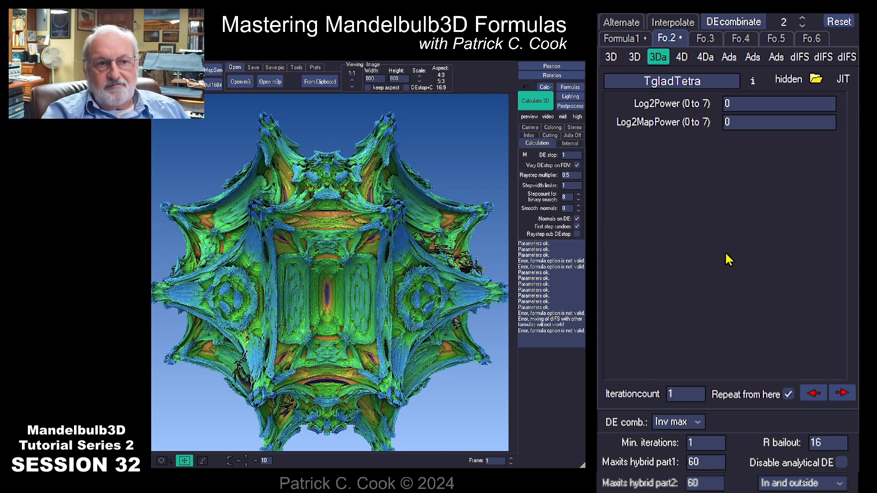
pyautogui.click(698, 423)
pyautogui.click(671, 478)
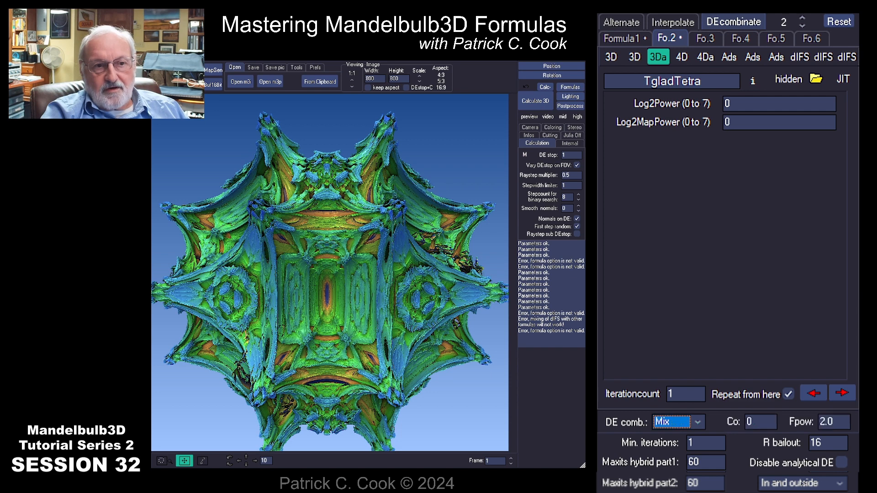
# - Render the Beth432–TgladTetra hybrid with the Mix DE combination (Co 0, Fpow 2.0)
pyautogui.click(536, 103)
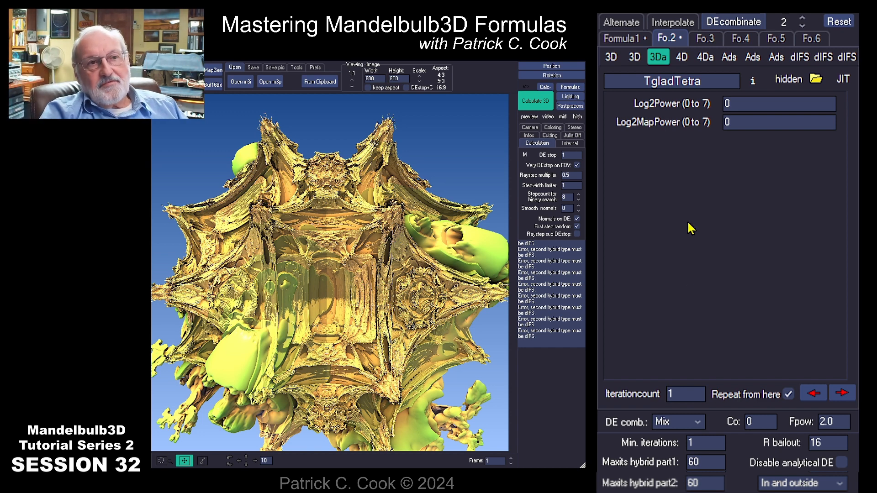
pyautogui.click(623, 39)
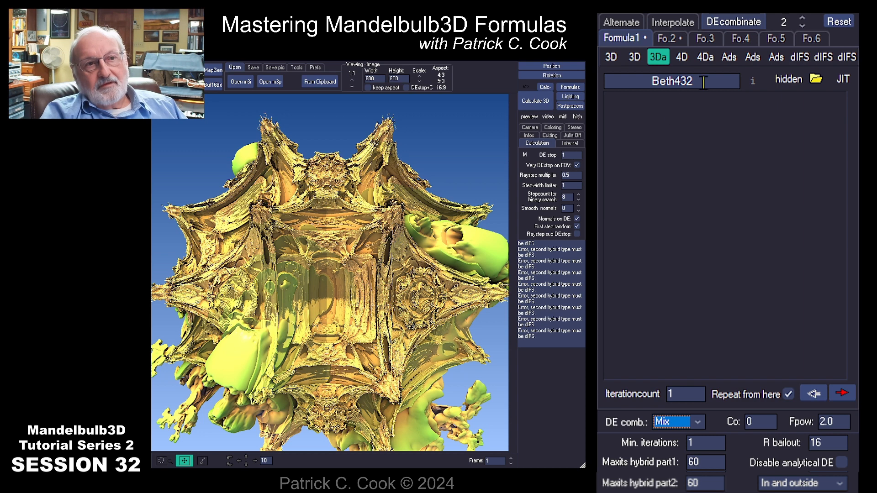
pyautogui.click(667, 38)
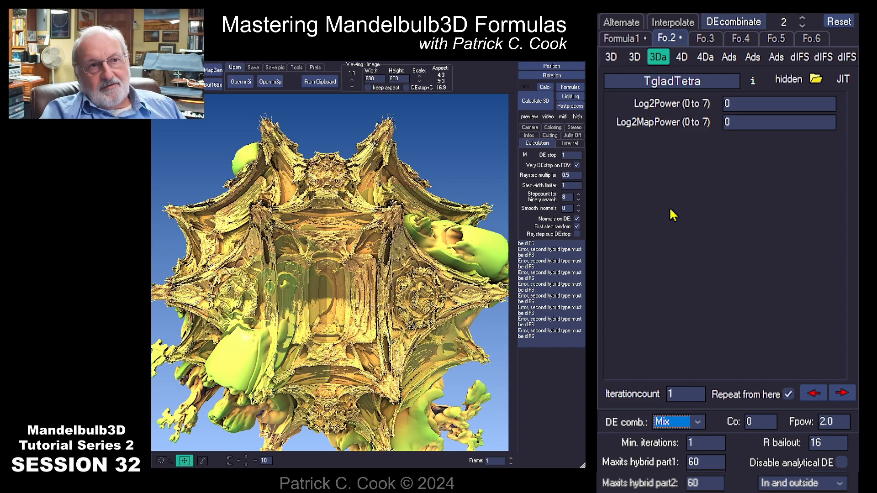
pyautogui.click(624, 39)
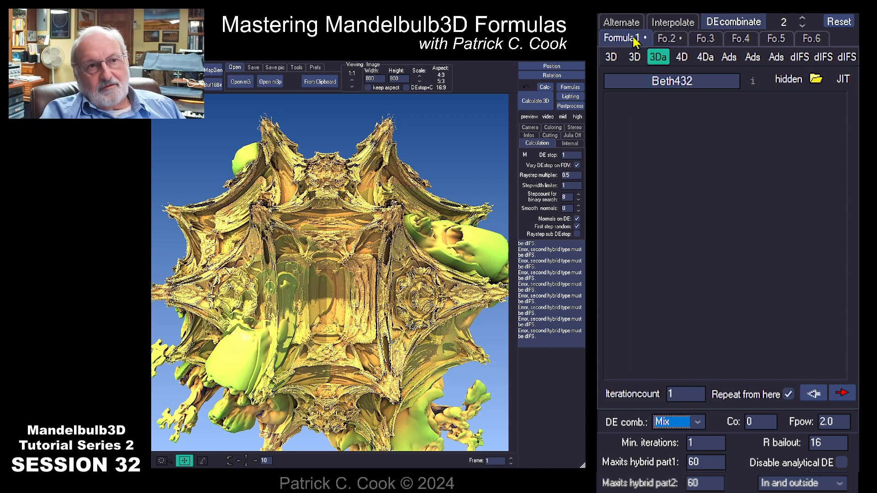